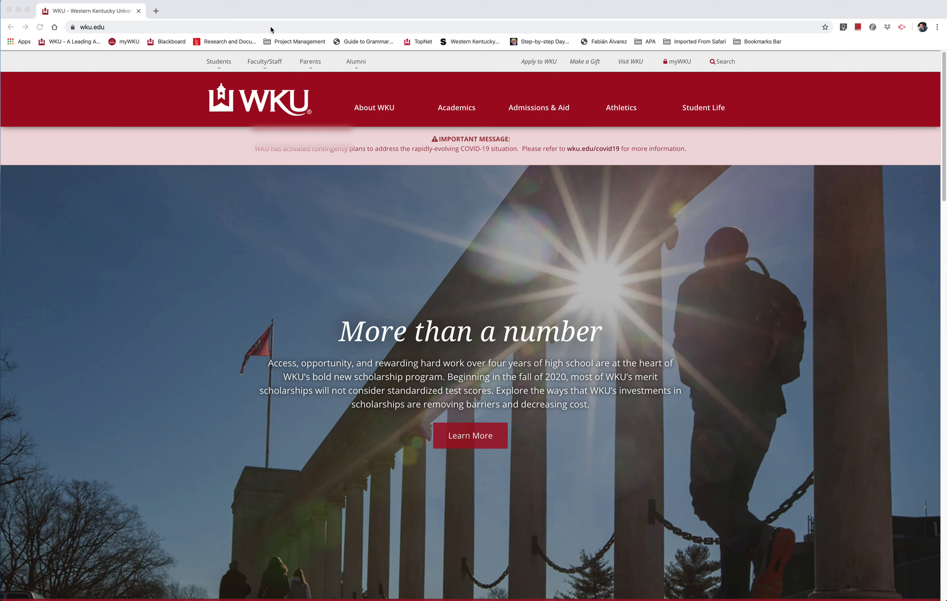
left_click(270, 26)
type("https://wku.zoom.us/")
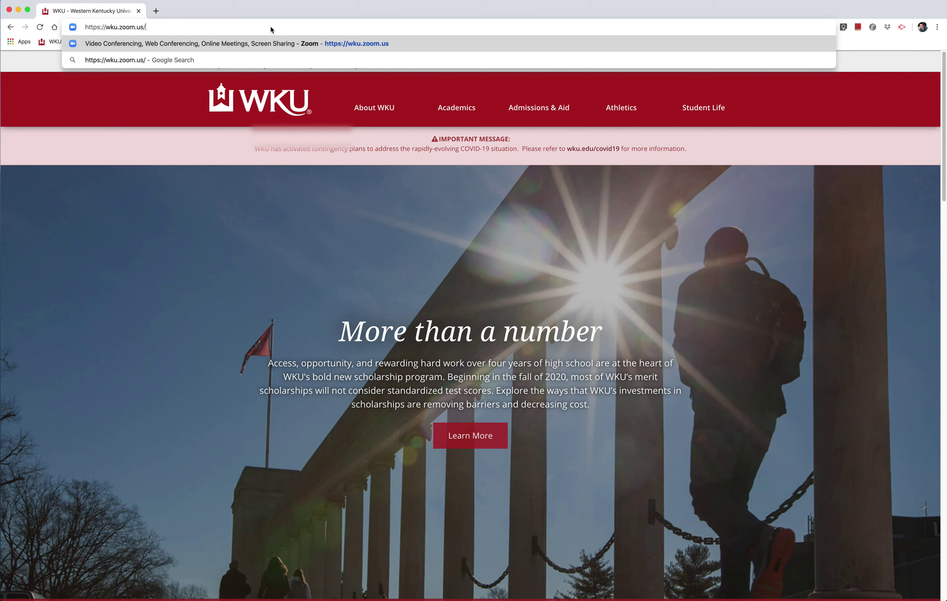
key("Return")
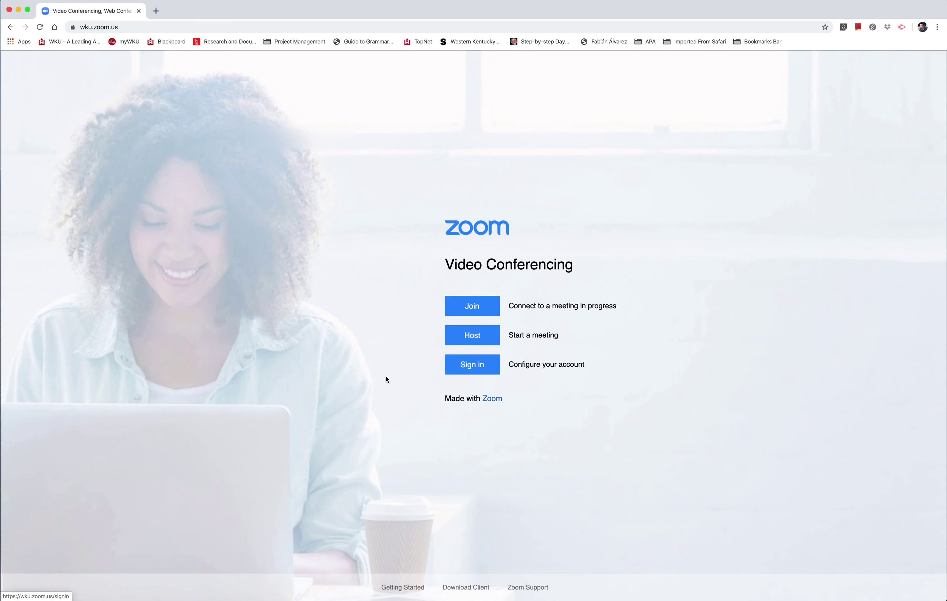
left_click(465, 365)
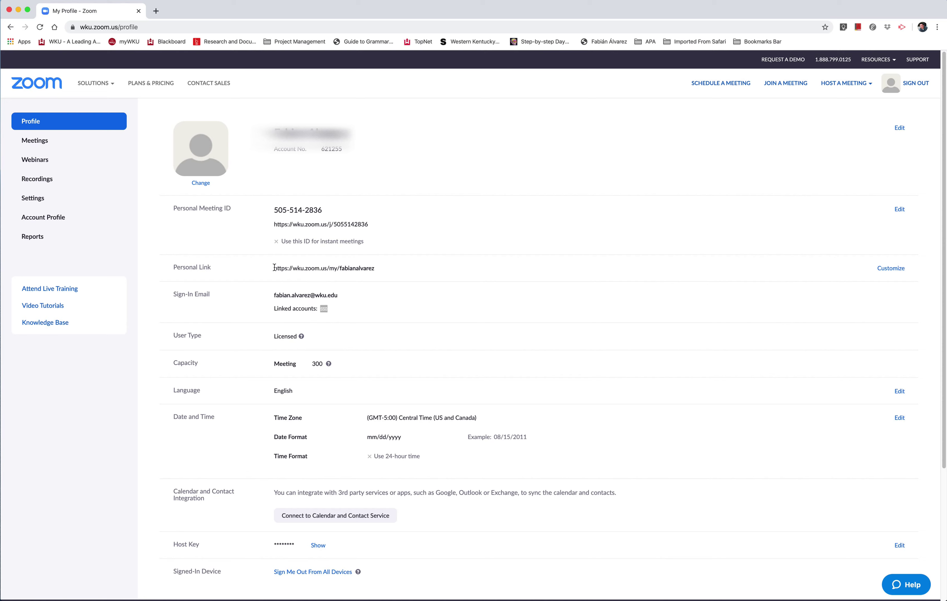
- Examine the personal link, the personal meeting URL and the Personal Meeting ID on the profile page
left_click_drag(274, 268, 376, 271)
left_click(302, 224)
left_click_drag(273, 225, 368, 226)
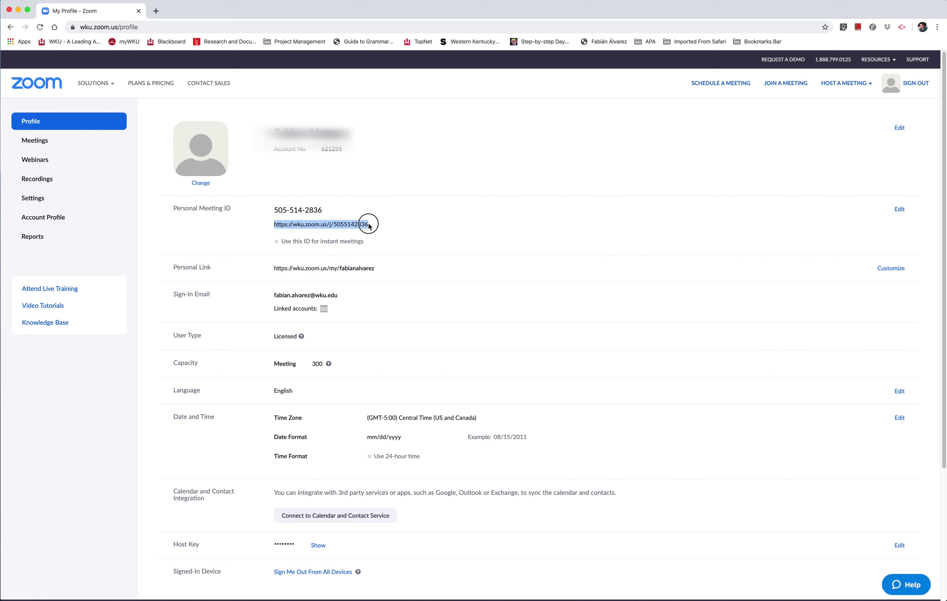
left_click(273, 211)
left_click_drag(273, 212, 323, 213)
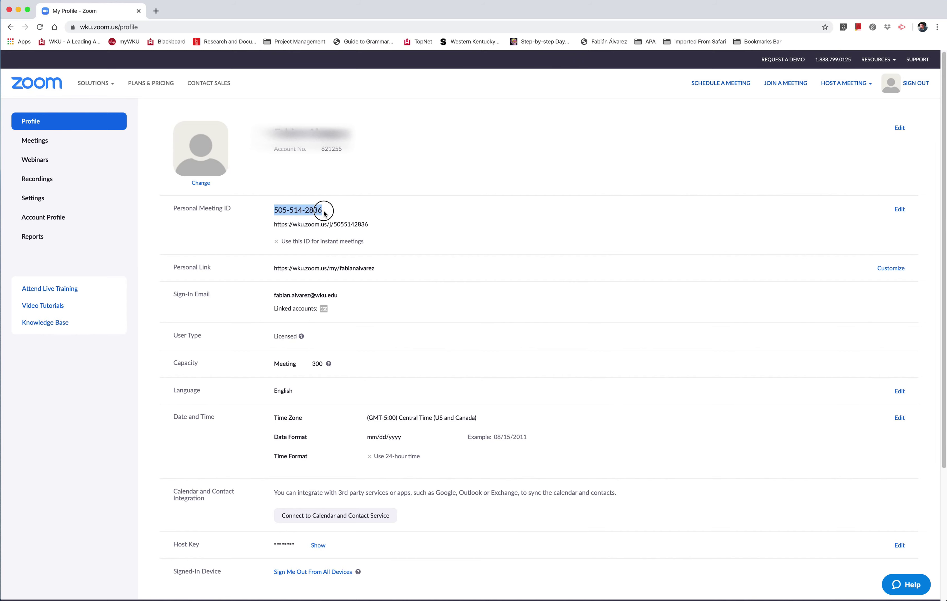
left_click(333, 224)
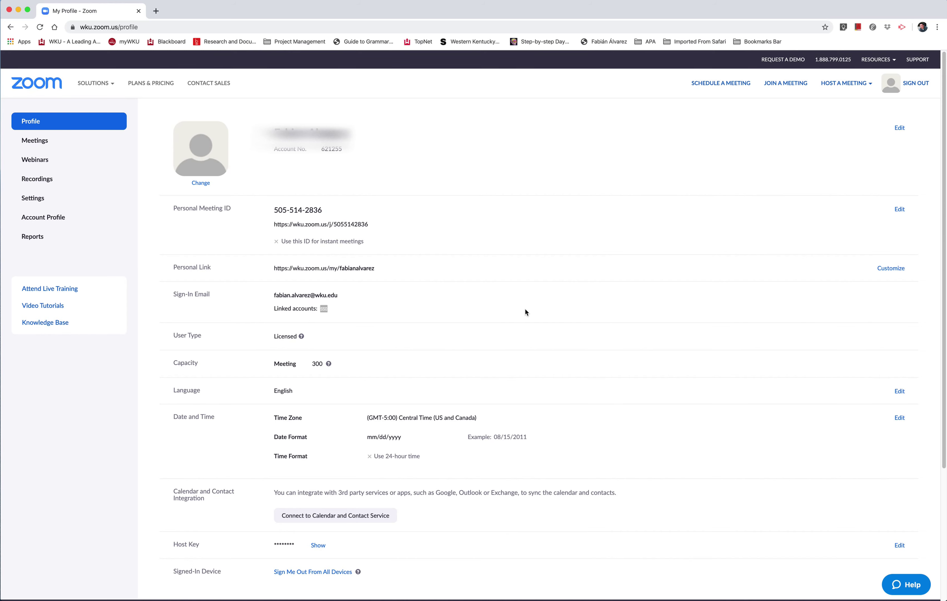
- Open the personal link for customization, check its naming rules and leave without saving
left_click(888, 269)
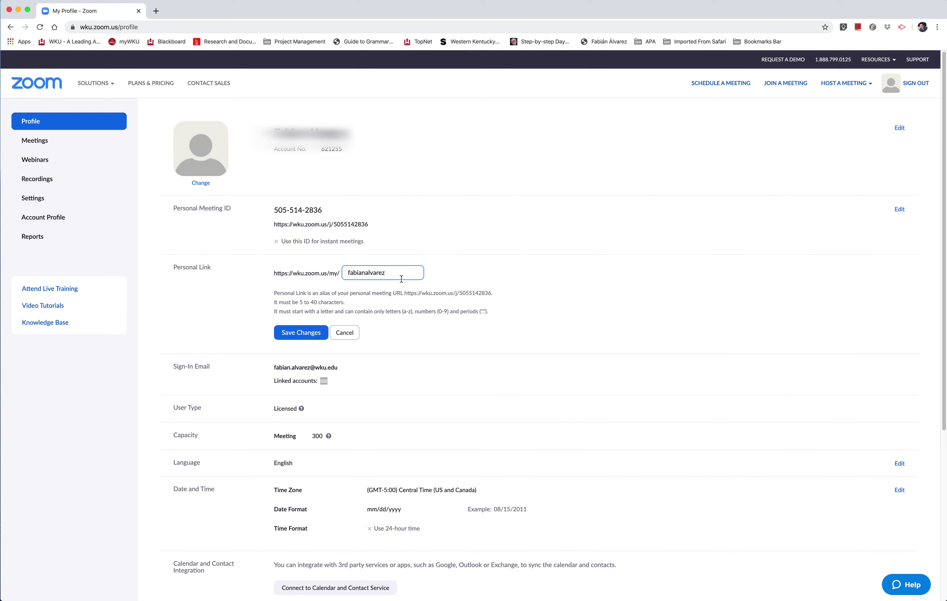
left_click(388, 273)
left_click(345, 332)
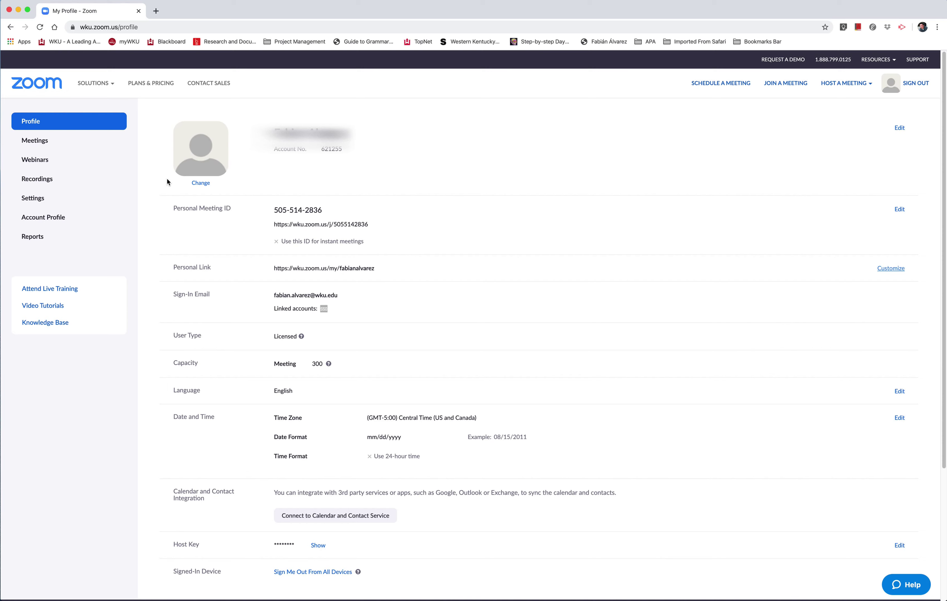
- Open the Personal Meeting Room details and examine its join URL and meeting options
left_click(34, 145)
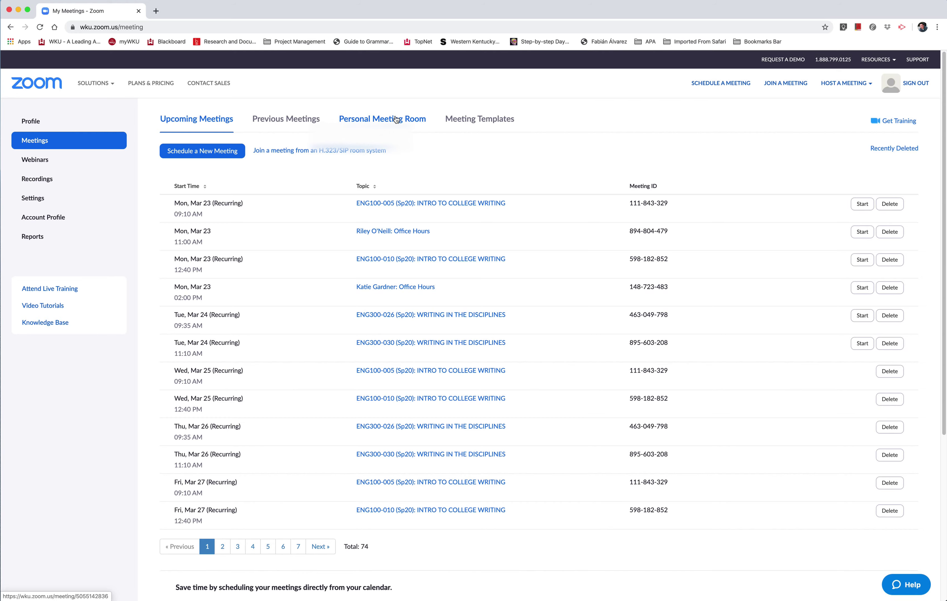
left_click(396, 119)
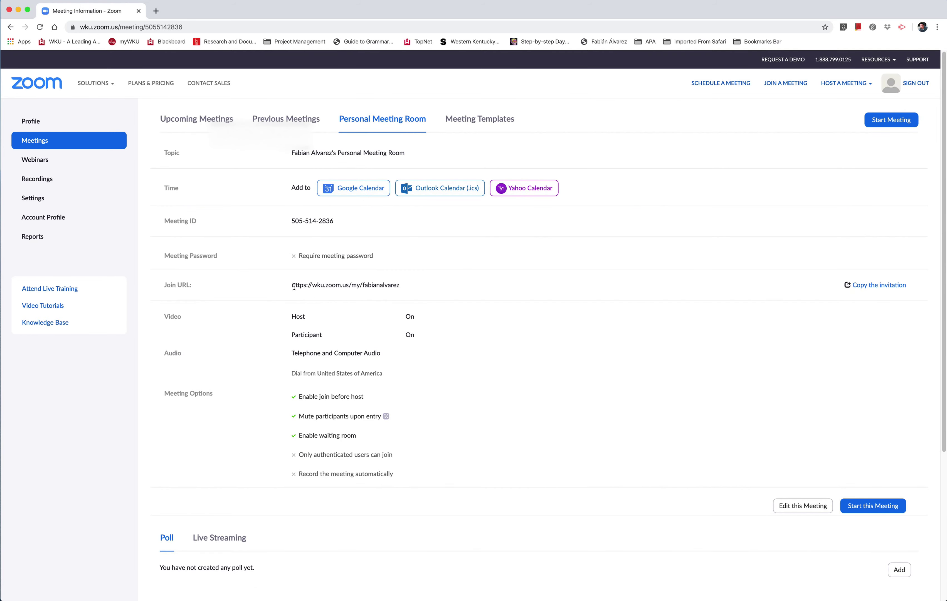
left_click_drag(293, 286, 398, 285)
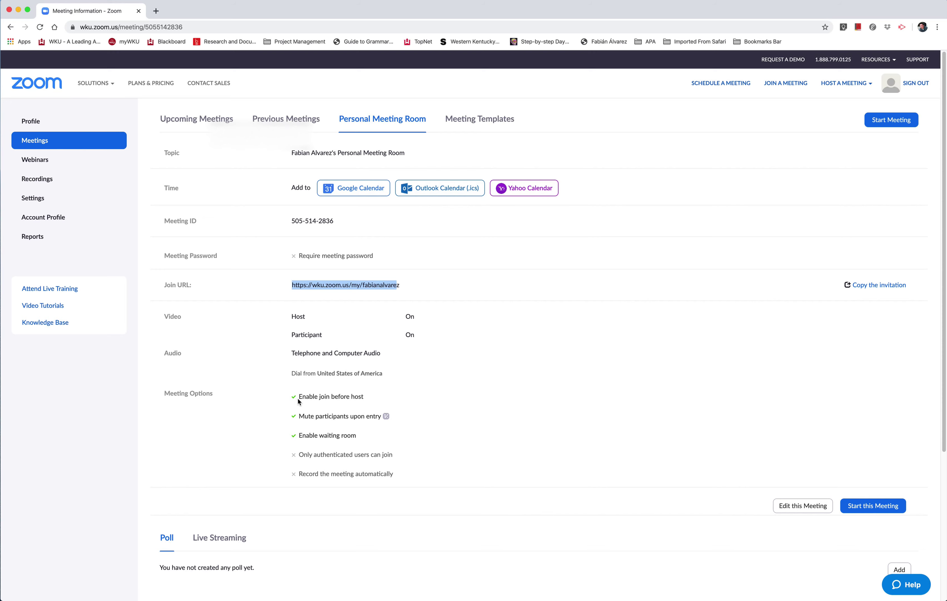
left_click(414, 287)
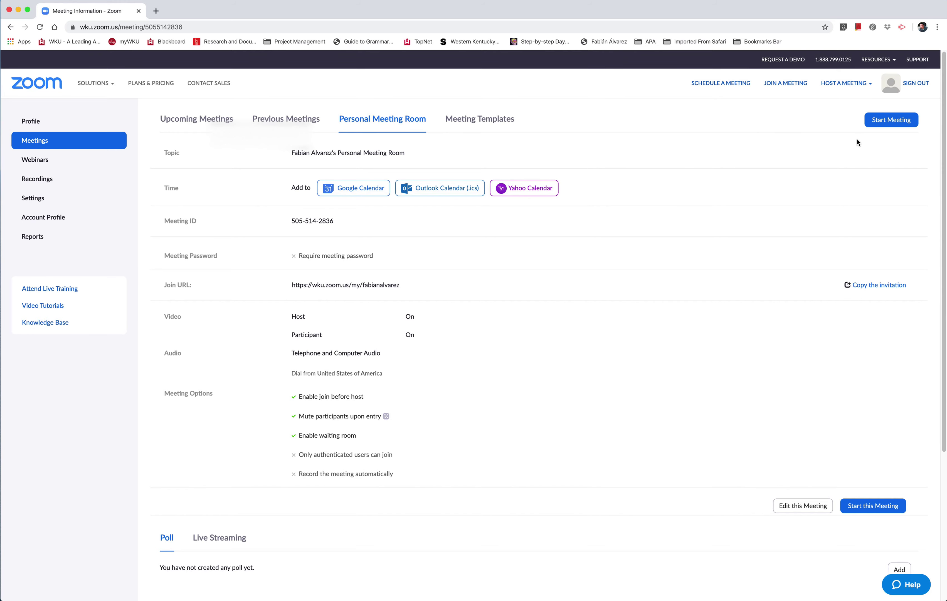
- Start the personal room meeting in the Zoom desktop app and move its window fully into view
left_click(892, 120)
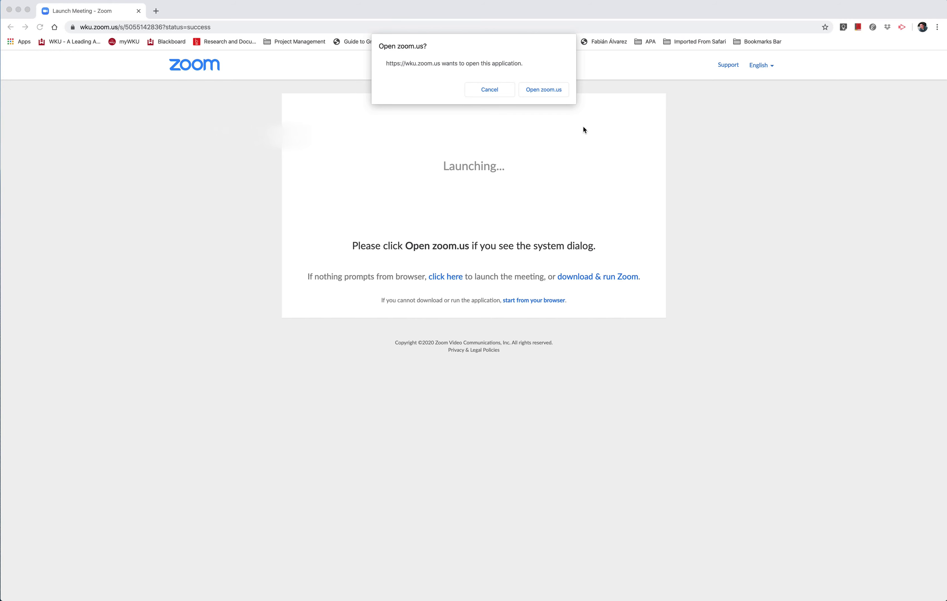
left_click(545, 89)
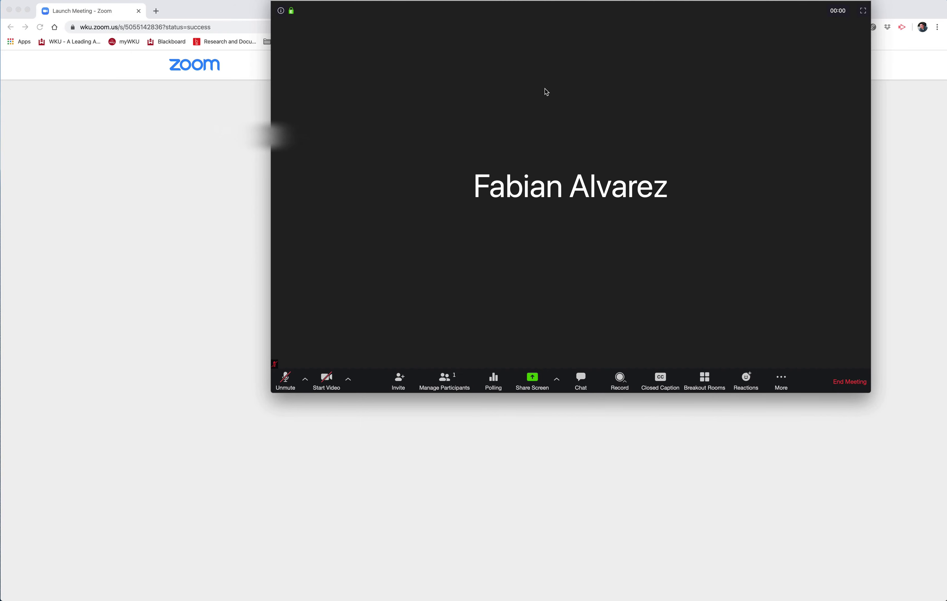
left_click_drag(618, 6, 423, 72)
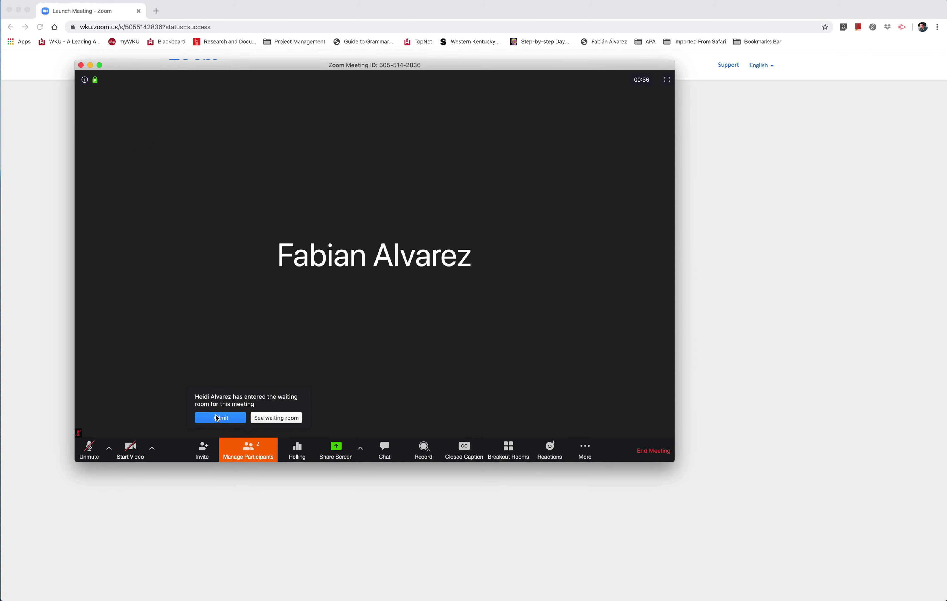
- Open the waiting room list and admit the waiting participant to the meeting
left_click(273, 419)
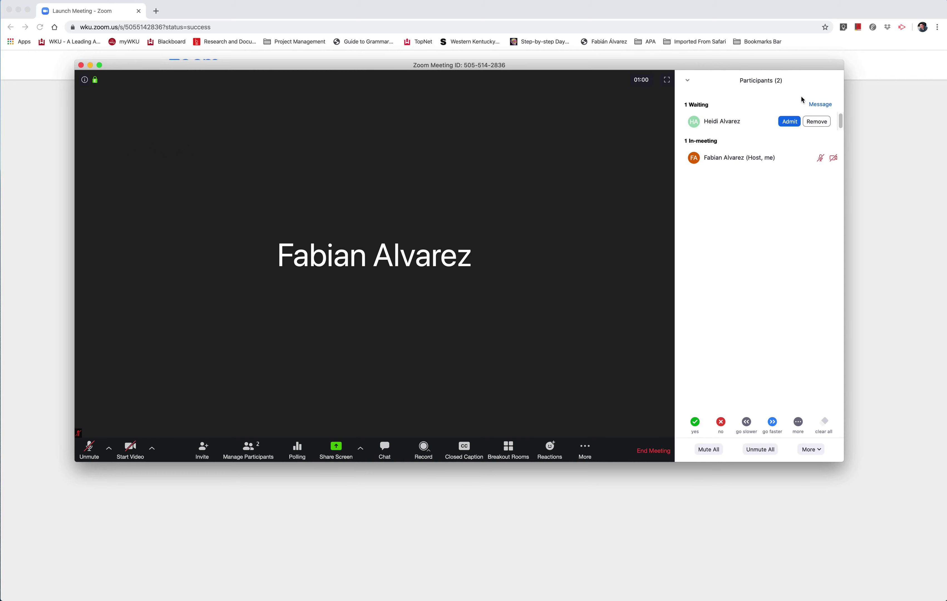
left_click(785, 122)
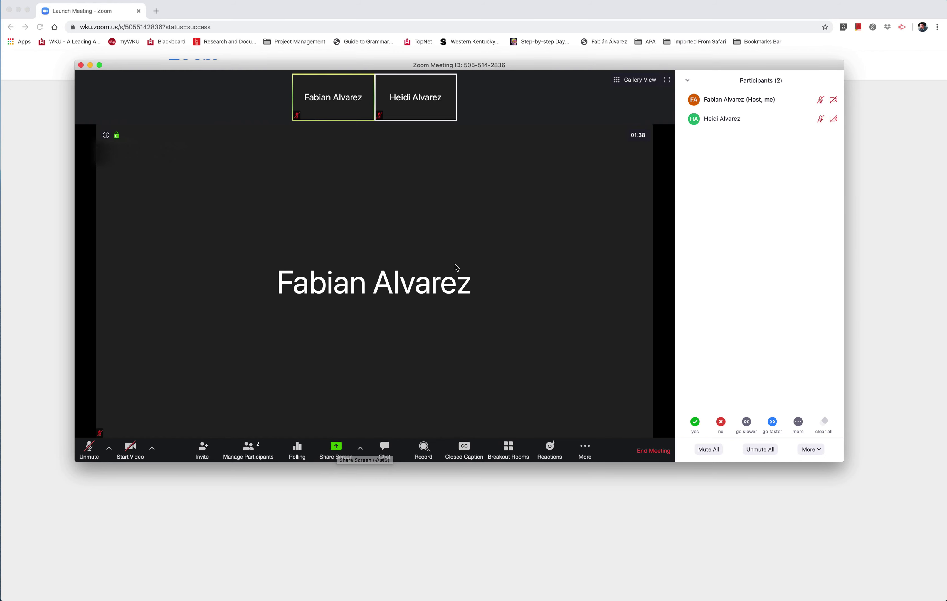
- Put the admitted participant back in the waiting room
mouse_move(742, 122)
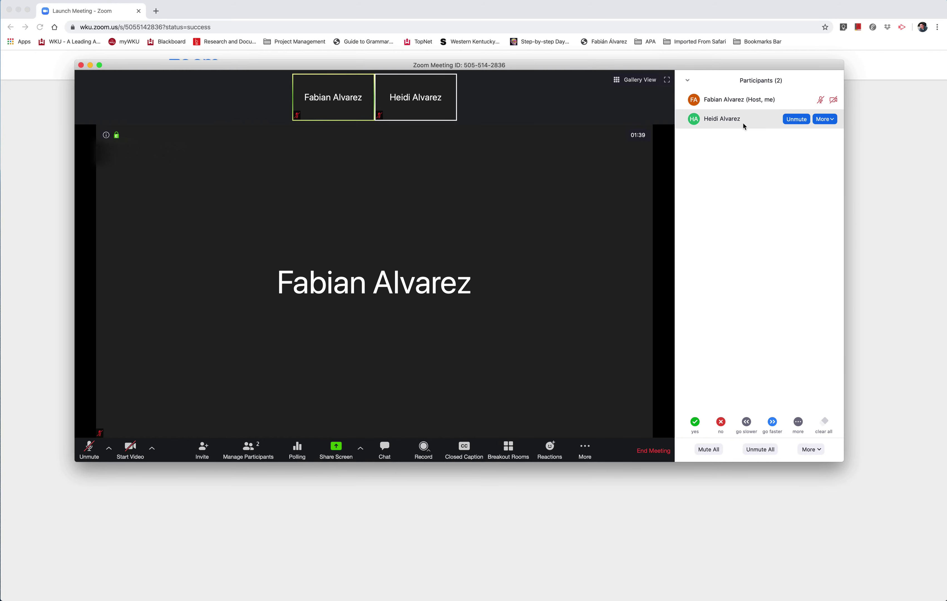
left_click(825, 119)
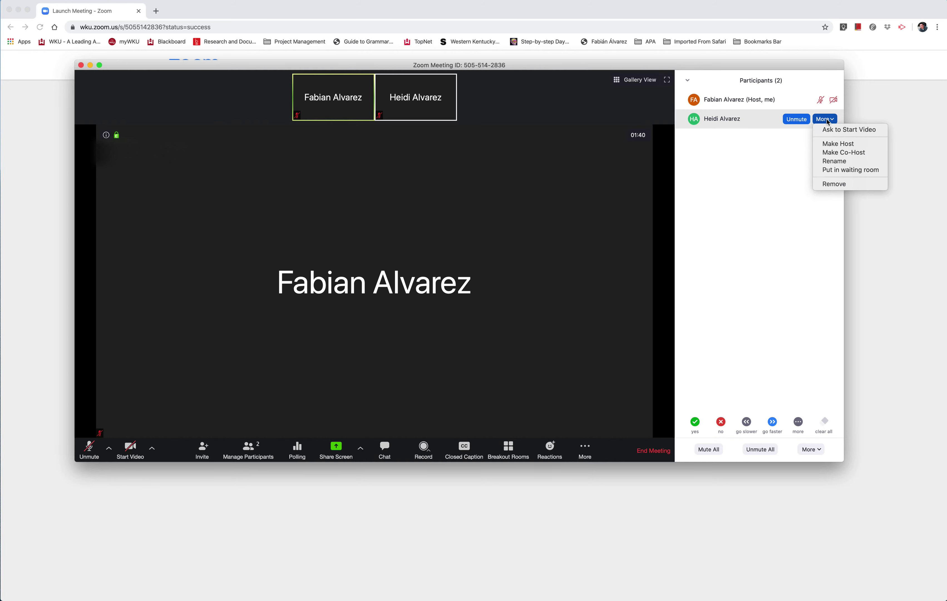
left_click(833, 170)
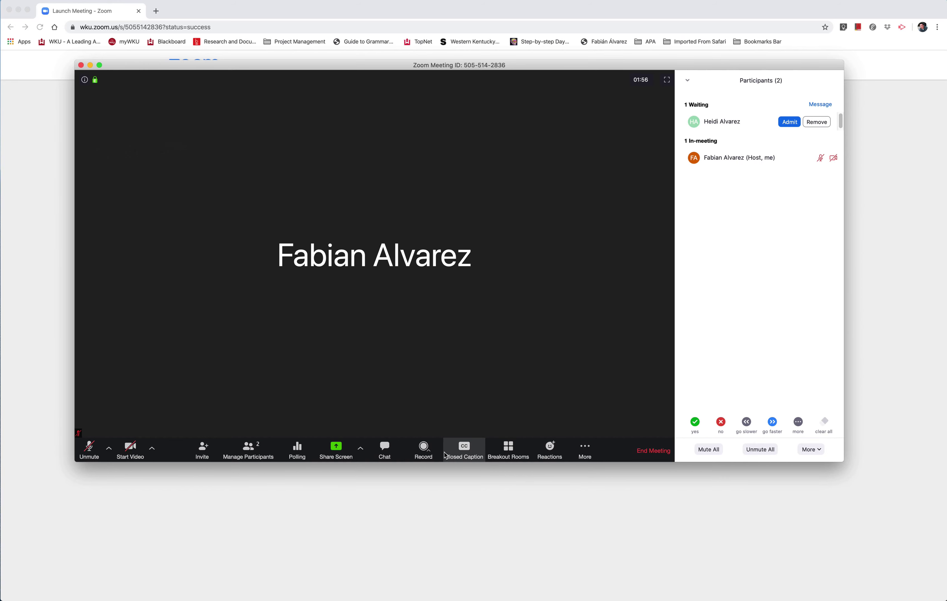
- Open the meeting chat and set its recipient to Everyone (in Waiting Room)
left_click(384, 449)
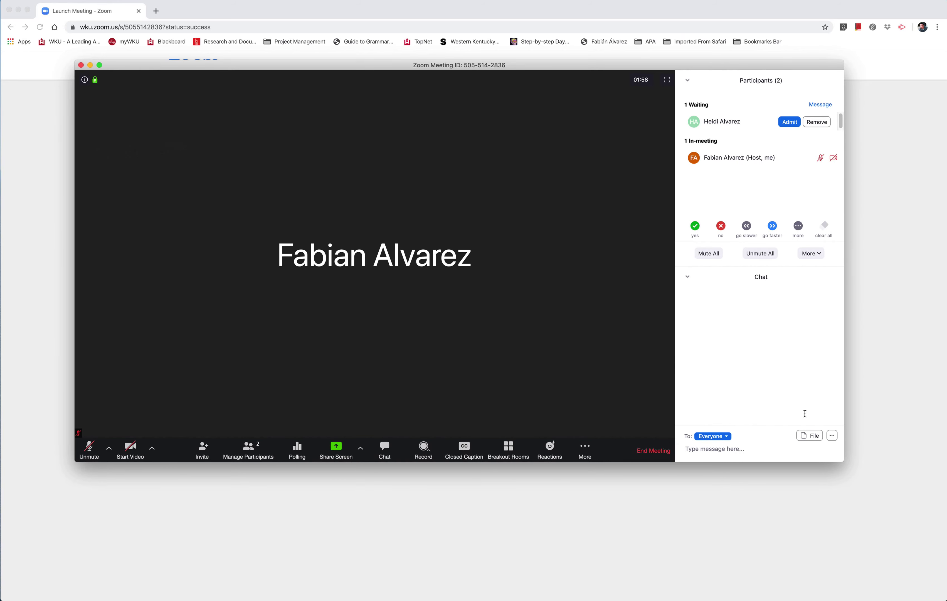
left_click(724, 436)
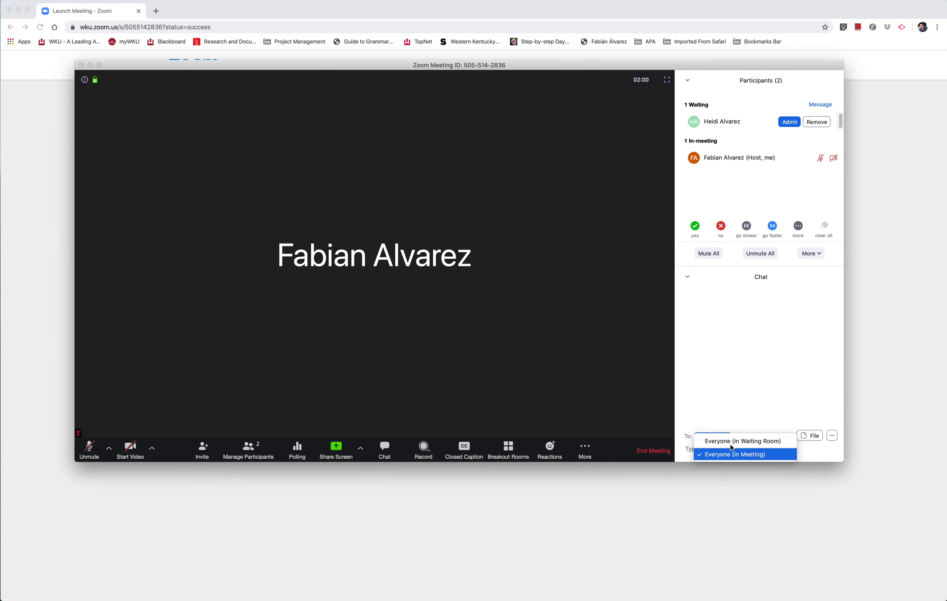
left_click(730, 441)
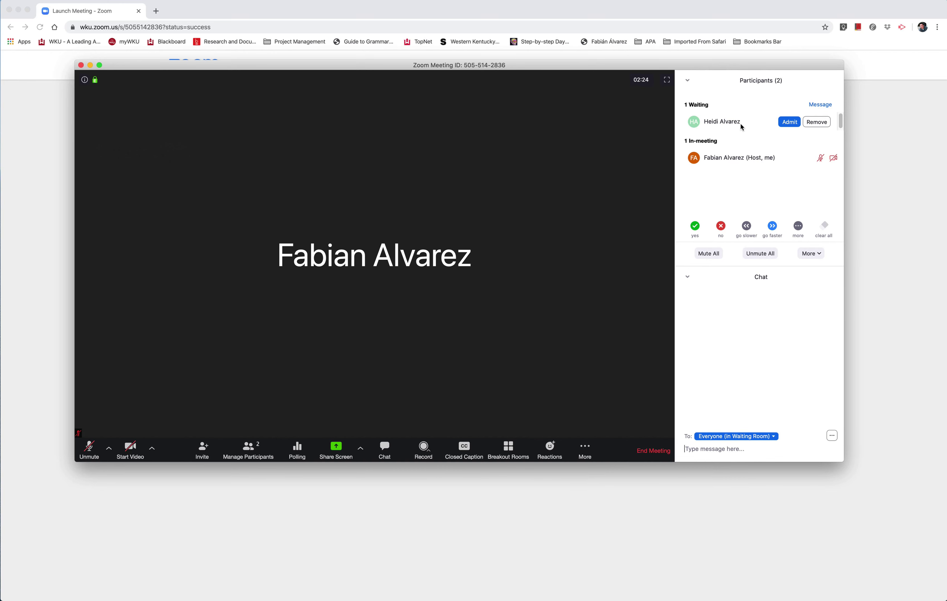
- Remove the participant from the waiting room and end the meeting, confirming both actions
left_click(822, 124)
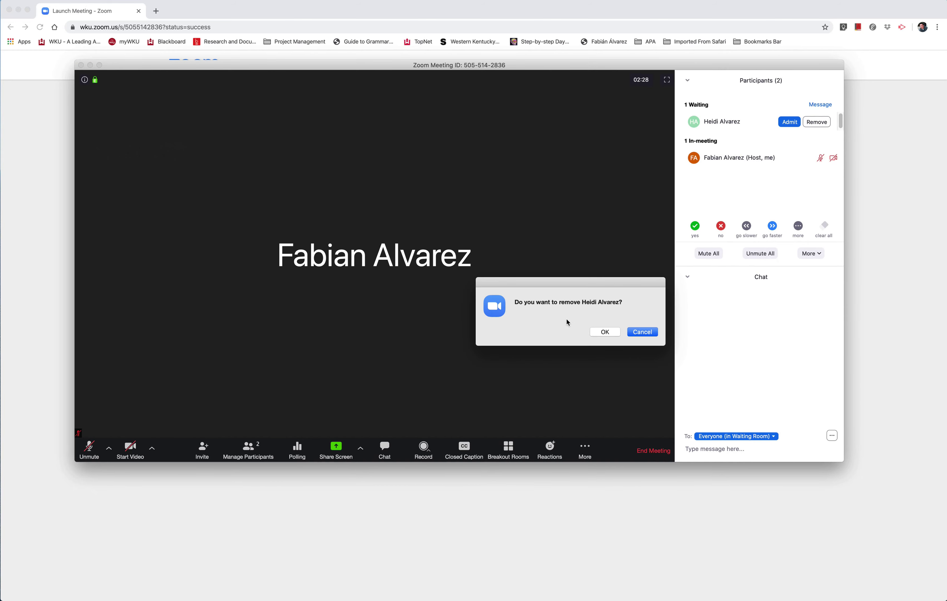
left_click(605, 332)
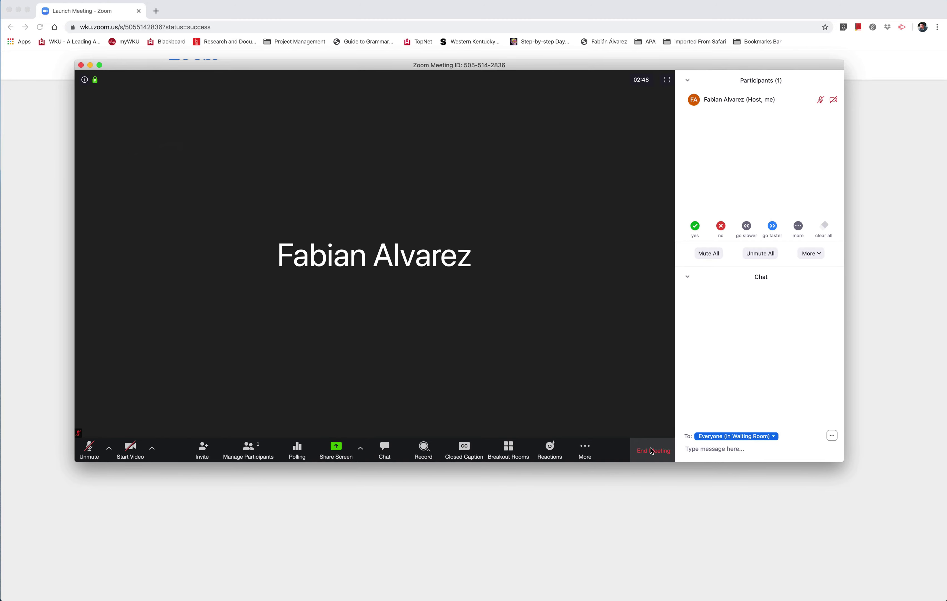
left_click(651, 450)
left_click(525, 294)
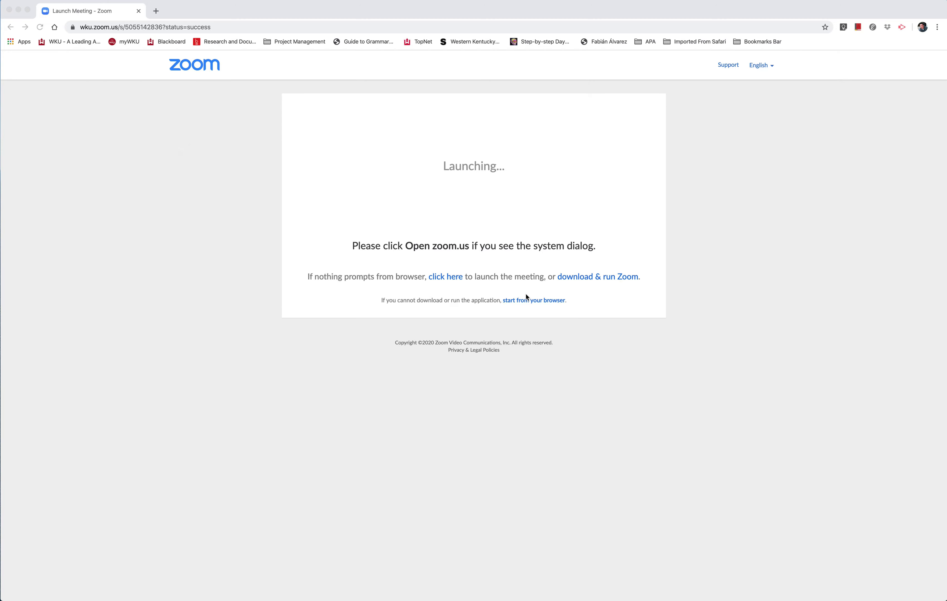